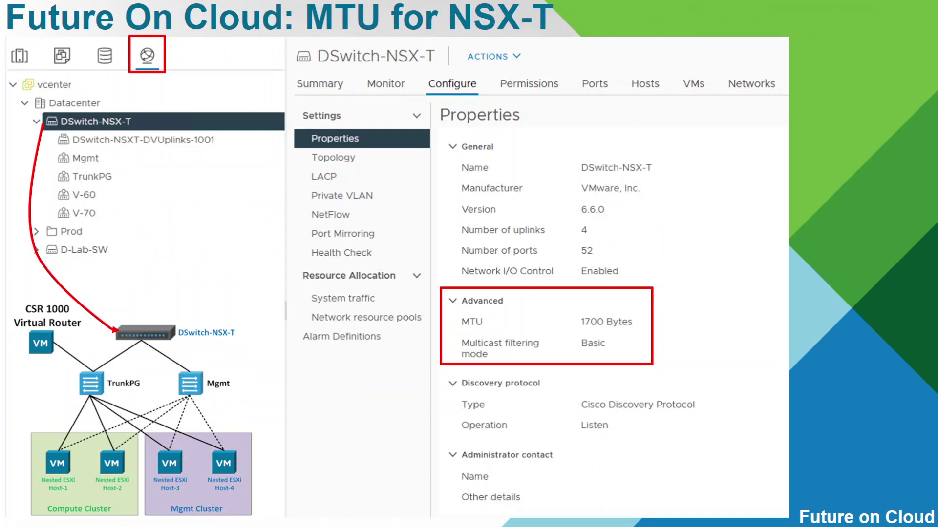
Step: Step back one slide, then advance through the MTU for NSX-T, server uplink and Mgmt port group slides
{"action": "key", "text": "Left"}
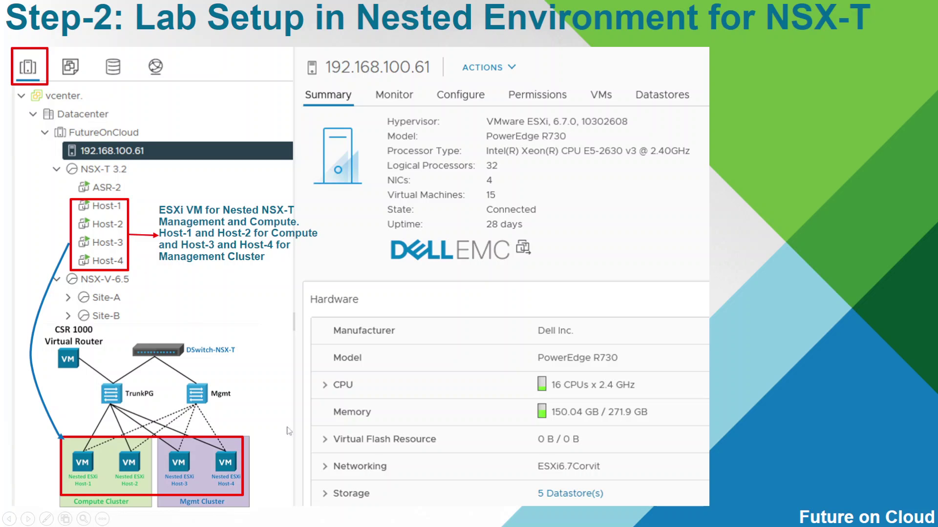
{"action": "key", "text": "Right"}
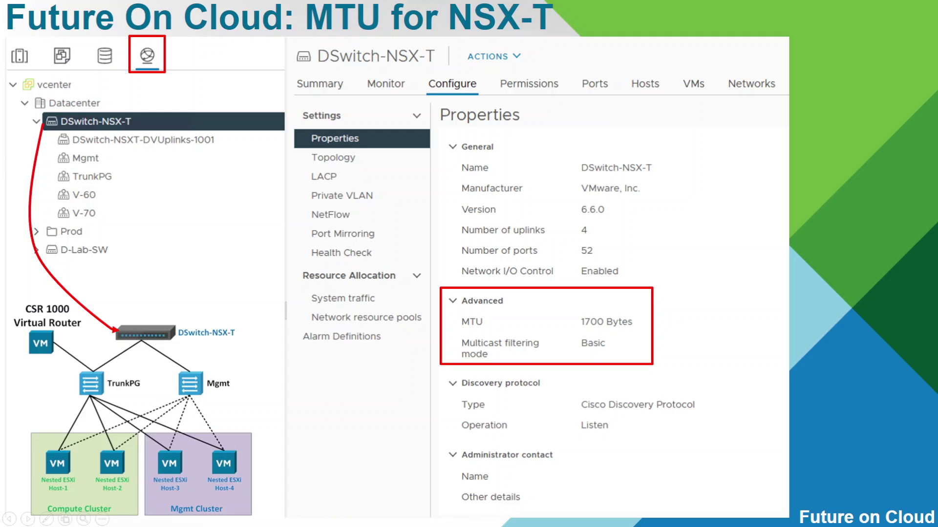
{"action": "key", "text": "Right"}
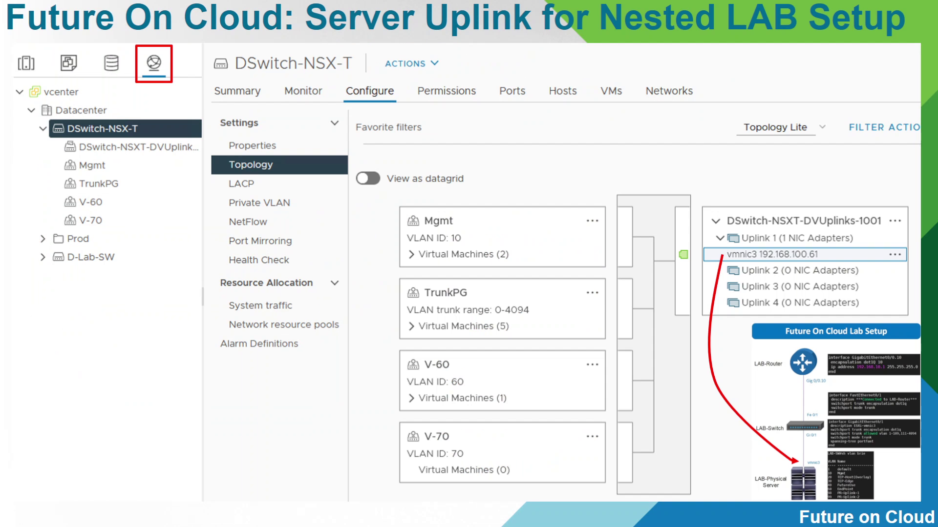
{"action": "key", "text": "Right"}
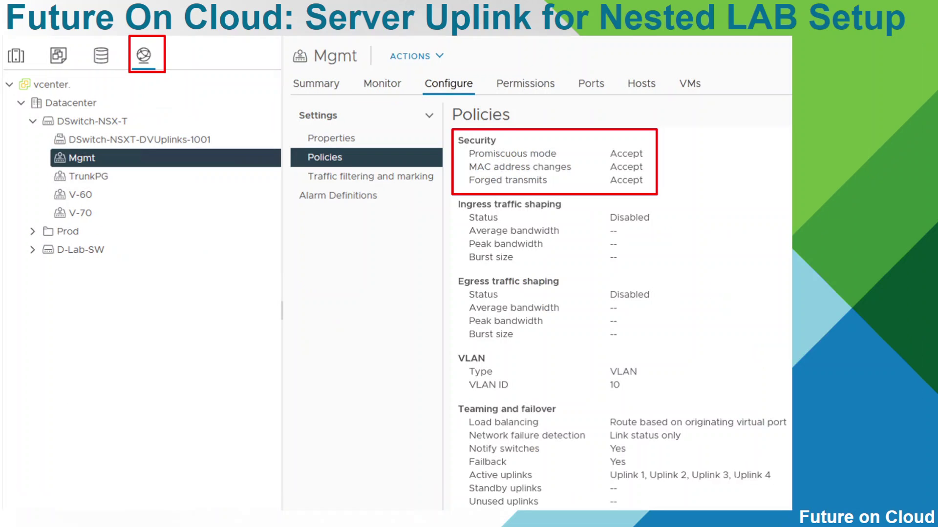
{"action": "key", "text": "Right"}
{"action": "key", "text": "Right"}
{"action": "key", "text": "Right"}
{"action": "key", "text": "Right"}
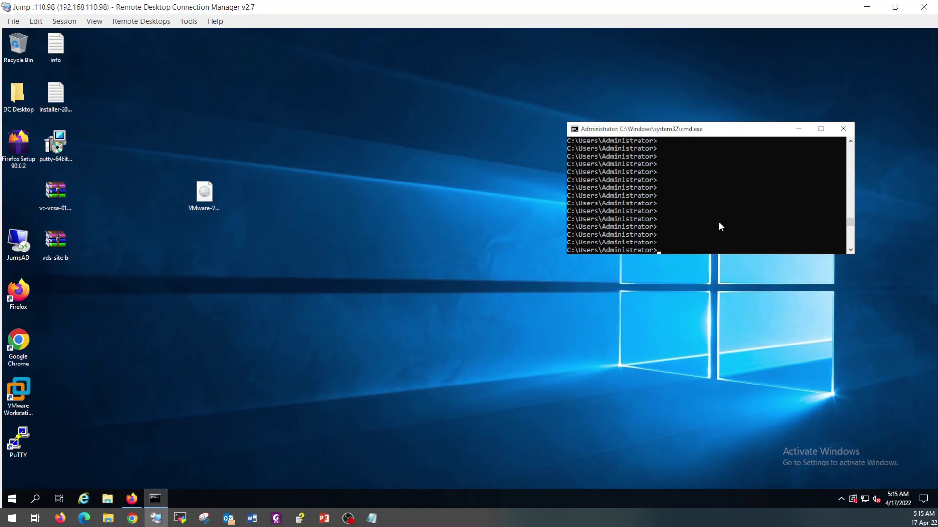
Step: Run nslookup focvc.foc.local, confirm it resolves to 192.168.10.215, then return to the vSphere Client
{"action": "left_click", "coordinate": [719, 223]}
{"action": "type", "text": "nslookup focvc.foc.local"}
{"action": "key", "text": "Return"}
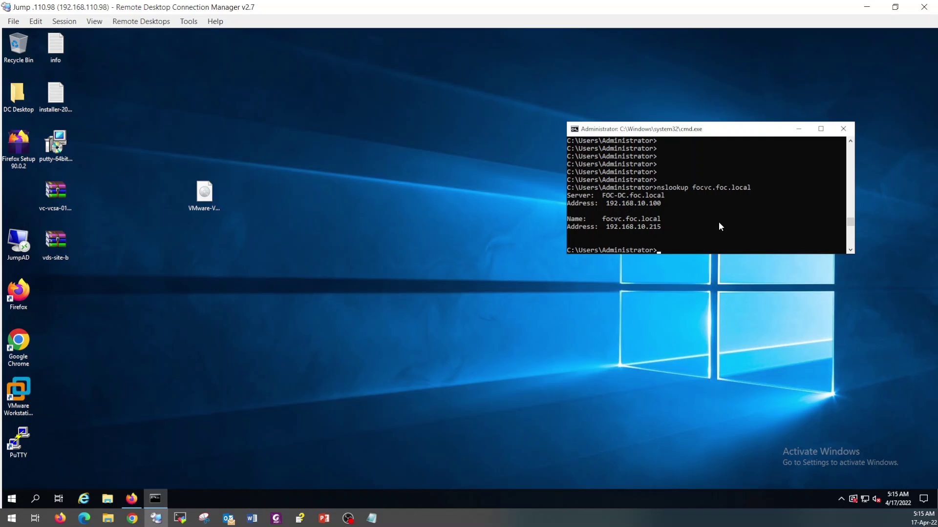
{"action": "left_click", "coordinate": [603, 220]}
{"action": "left_click_drag", "start_coordinate": [604, 222], "coordinate": [660, 224]}
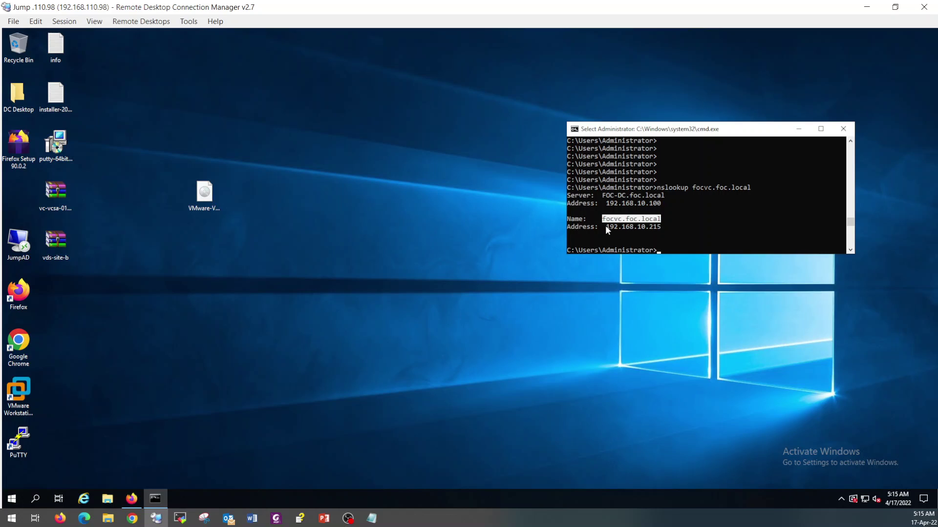
{"action": "left_click_drag", "start_coordinate": [604, 228], "coordinate": [662, 233]}
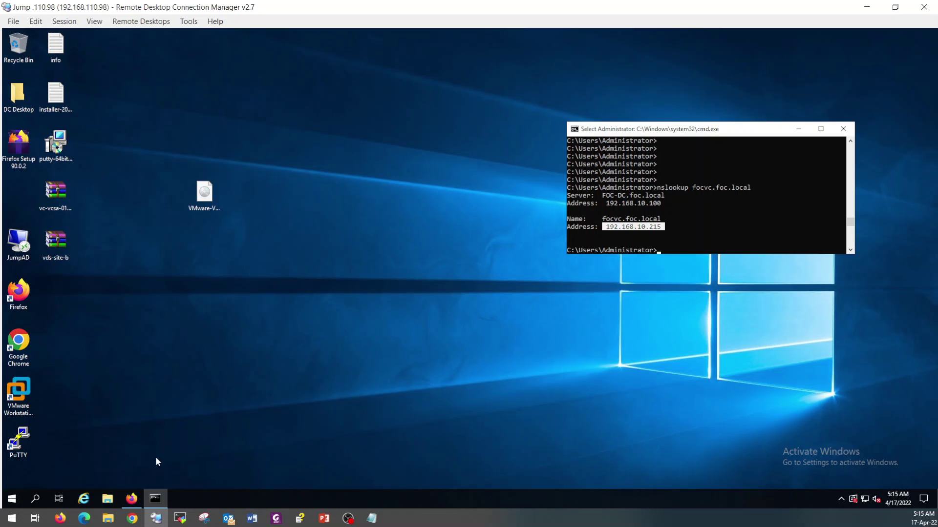
{"action": "left_click", "coordinate": [132, 498]}
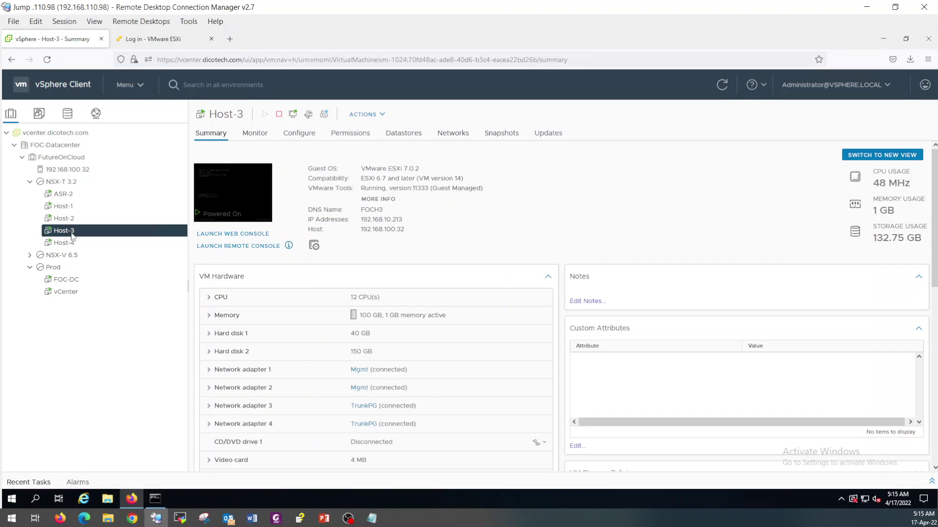
Step: Log in to the ESXi host at 192.168.10.213 and close the Welcome banner
{"action": "left_click", "coordinate": [165, 42]}
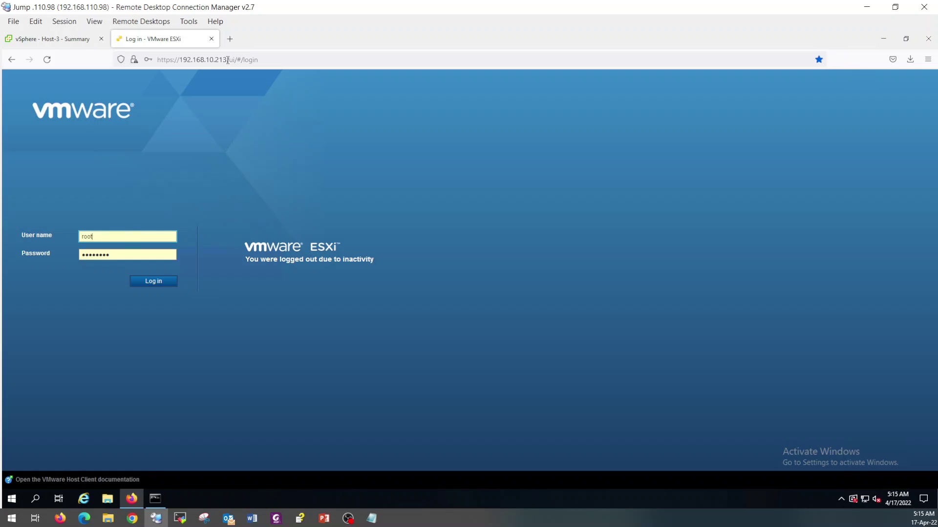
{"action": "left_click_drag", "start_coordinate": [226, 60], "coordinate": [206, 60]}
{"action": "key", "text": "Escape"}
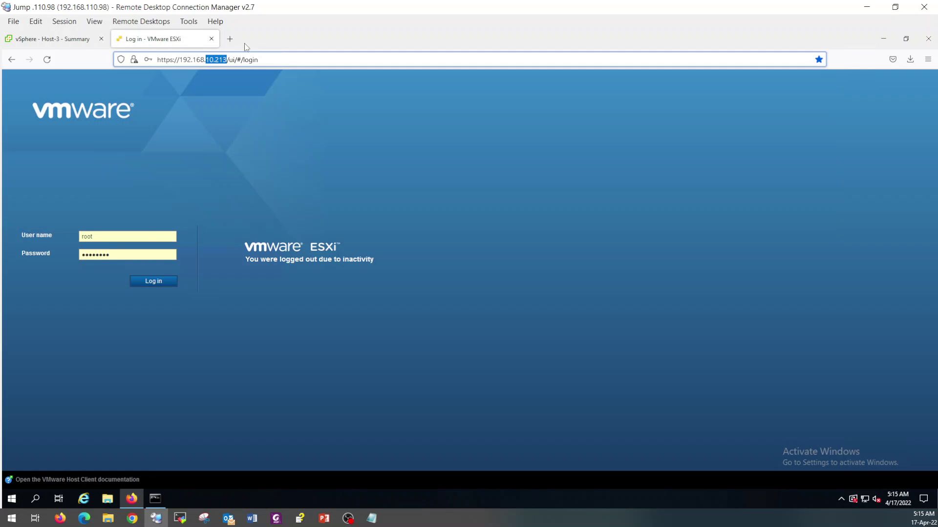
{"action": "left_click", "coordinate": [153, 282]}
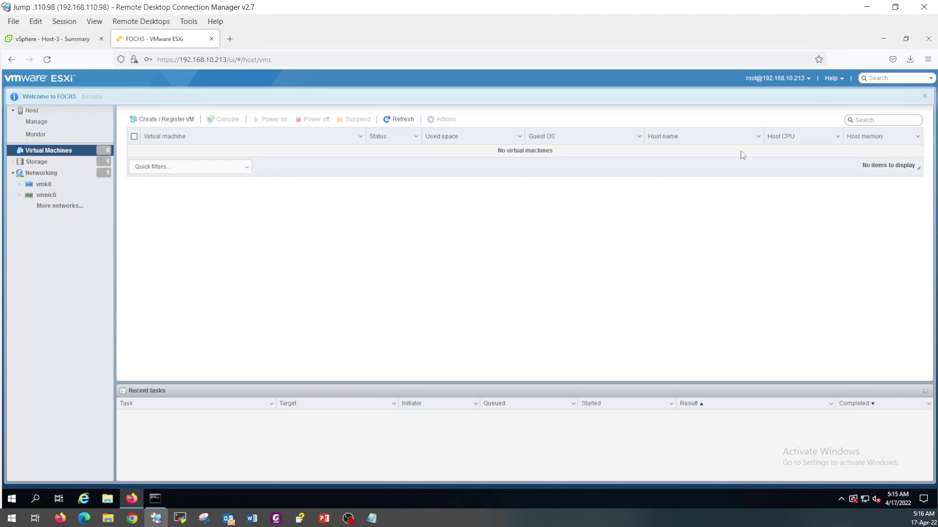
{"action": "left_click", "coordinate": [925, 97]}
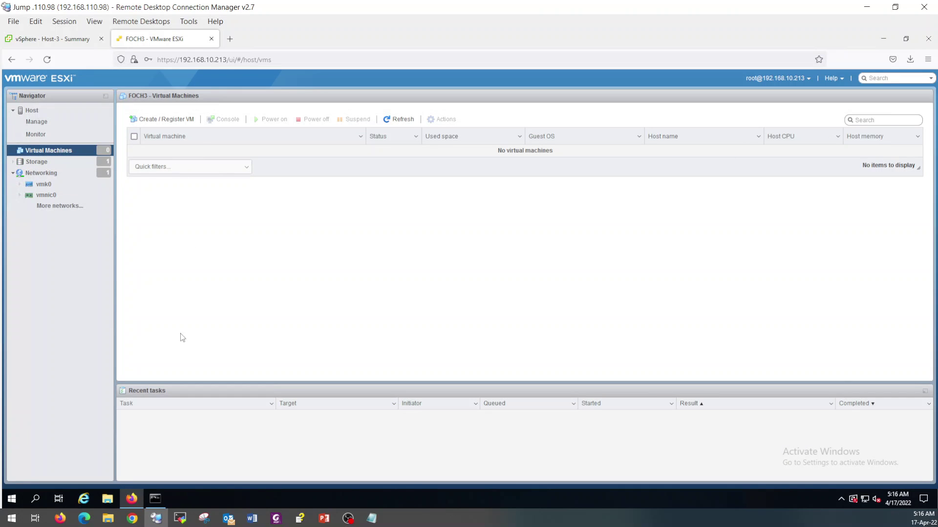
Step: Mount the VCSA ISO from the desktop and run installer.exe from vcsa-ui-installer\win32
{"action": "left_click", "coordinate": [884, 37]}
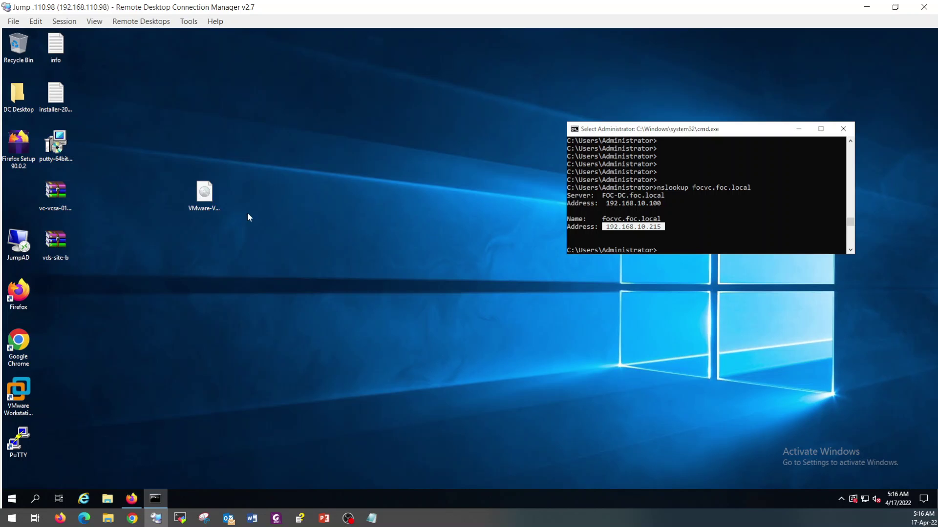
{"action": "left_click", "coordinate": [209, 198]}
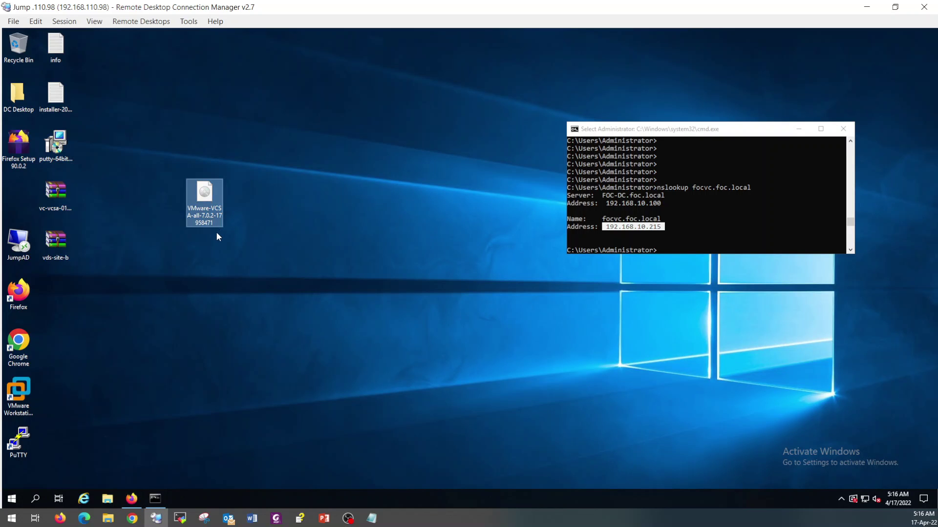
{"action": "mouse_move", "coordinate": [218, 215]}
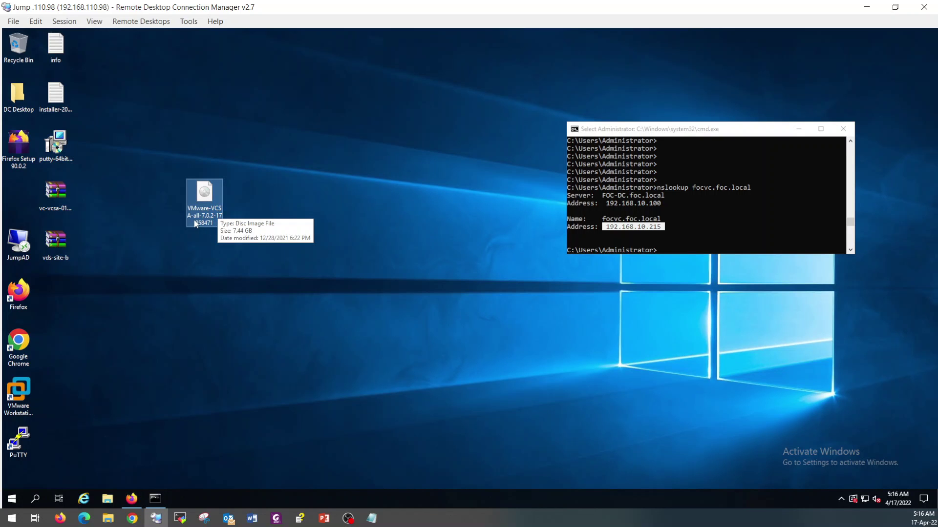
{"action": "double_click", "coordinate": [207, 219]}
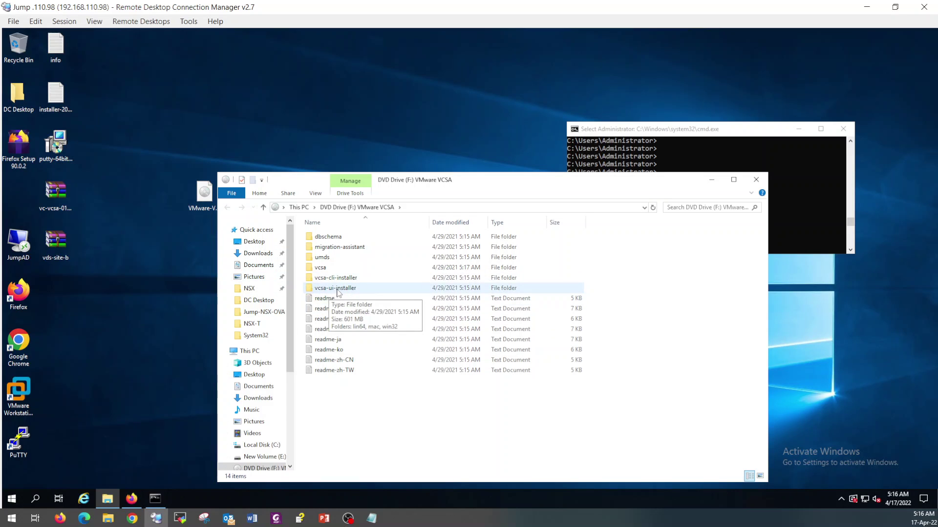
{"action": "double_click", "coordinate": [336, 291]}
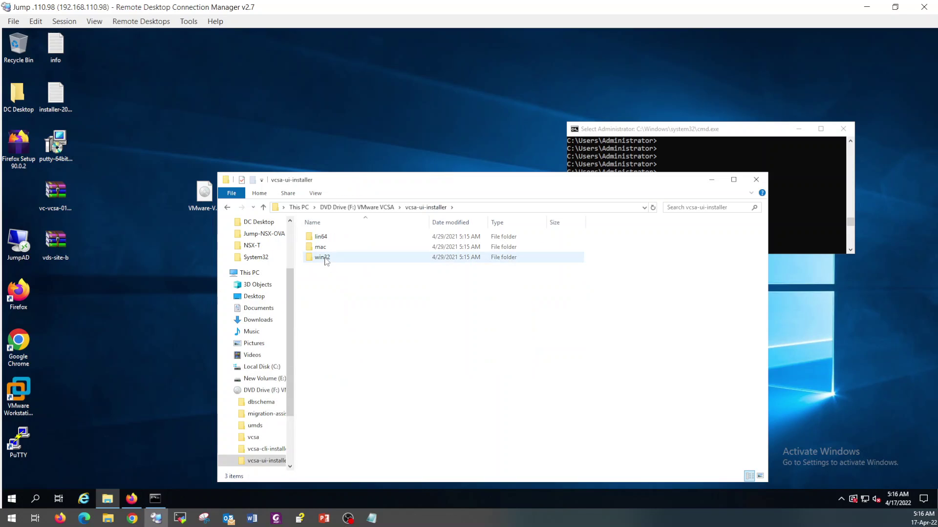
{"action": "double_click", "coordinate": [326, 259]}
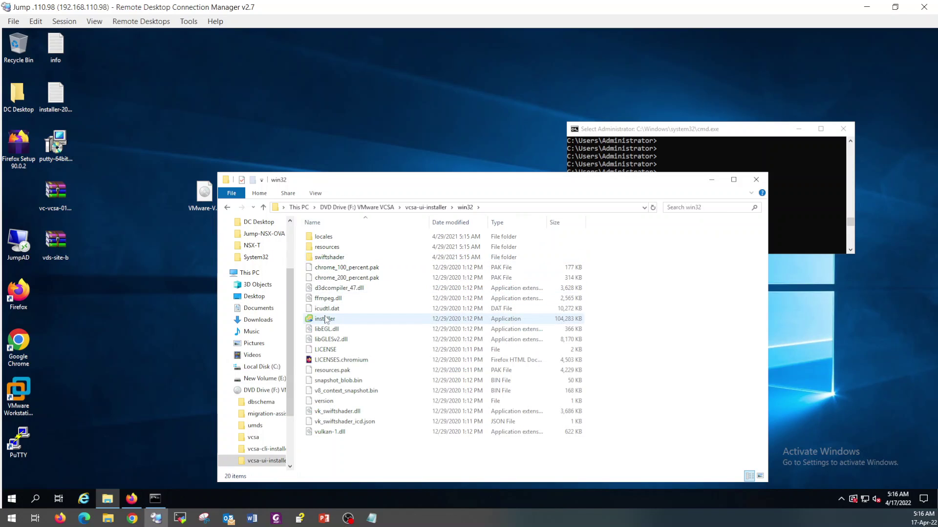
{"action": "double_click", "coordinate": [325, 319]}
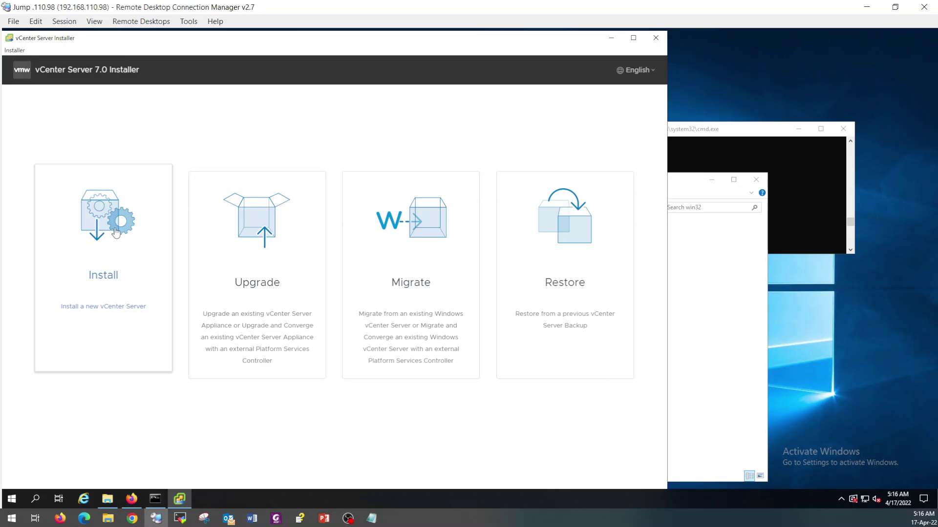
Step: Start a new Install, pass the Introduction and accept the license agreement
{"action": "left_click", "coordinate": [130, 275]}
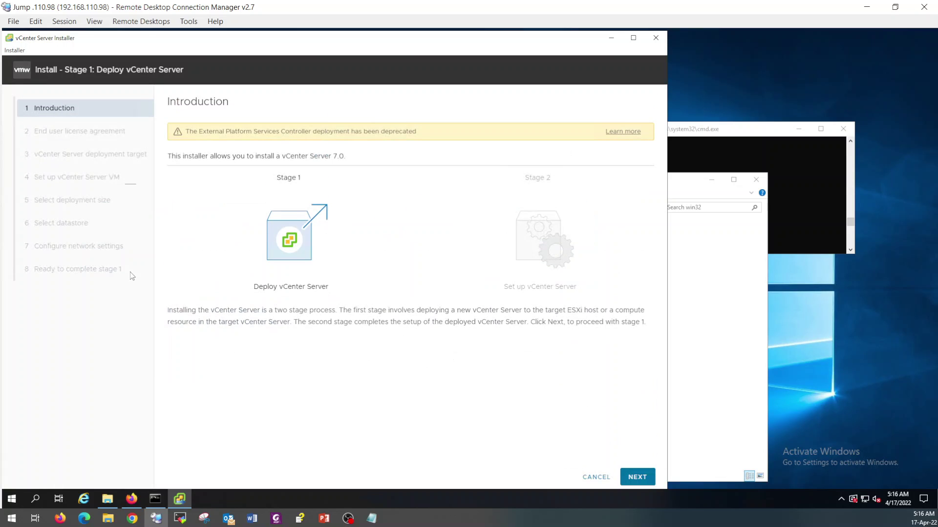
{"action": "left_click", "coordinate": [630, 477]}
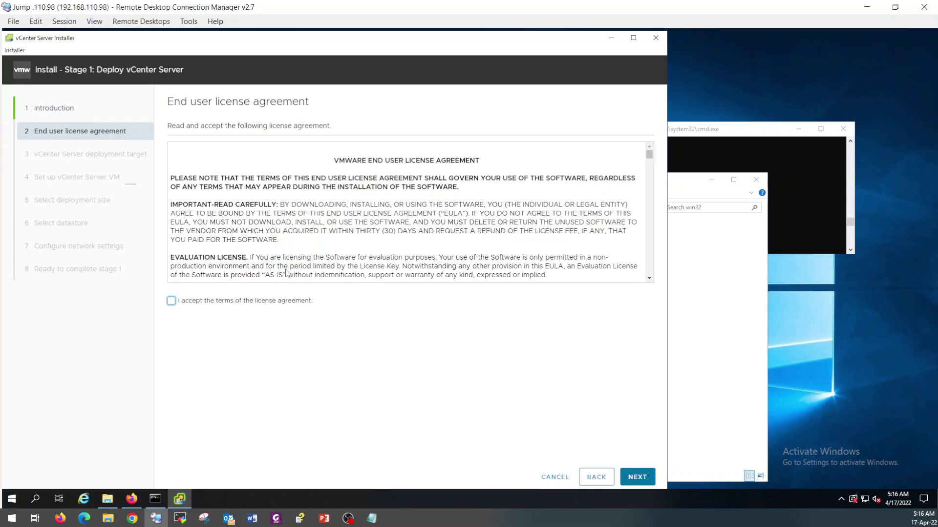
{"action": "left_click", "coordinate": [181, 301]}
{"action": "left_click", "coordinate": [636, 477]}
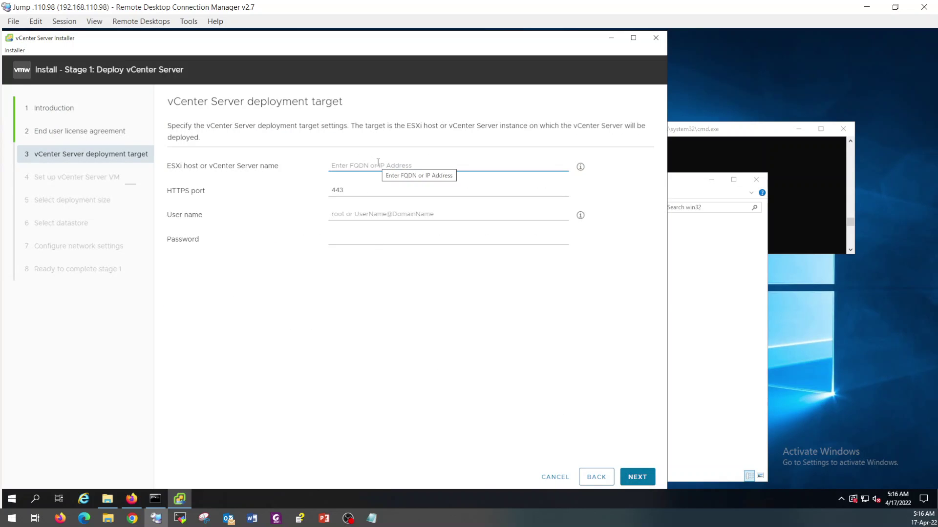
Step: Target ESXi host 192.168.10.213 as root with its password and accept the certificate warning
{"action": "type", "text": "192.1"}
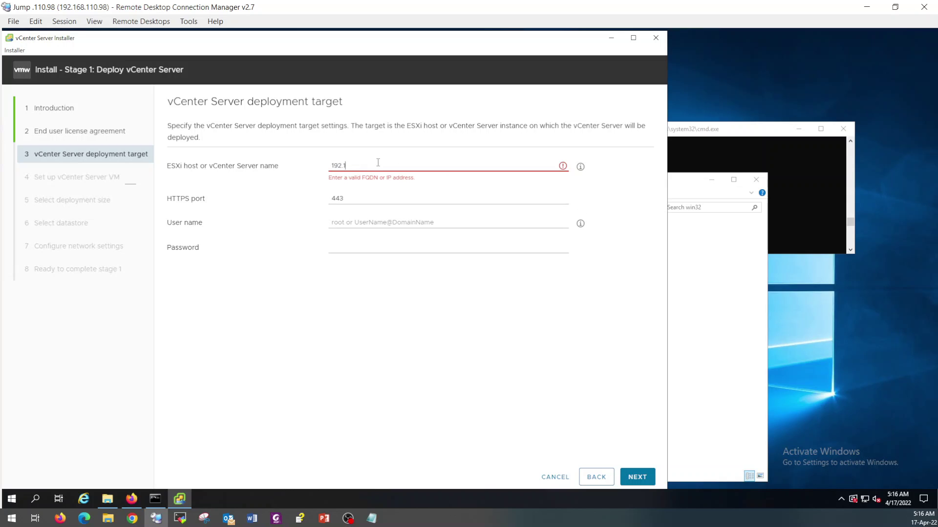
{"action": "type", "text": "68.10.213"}
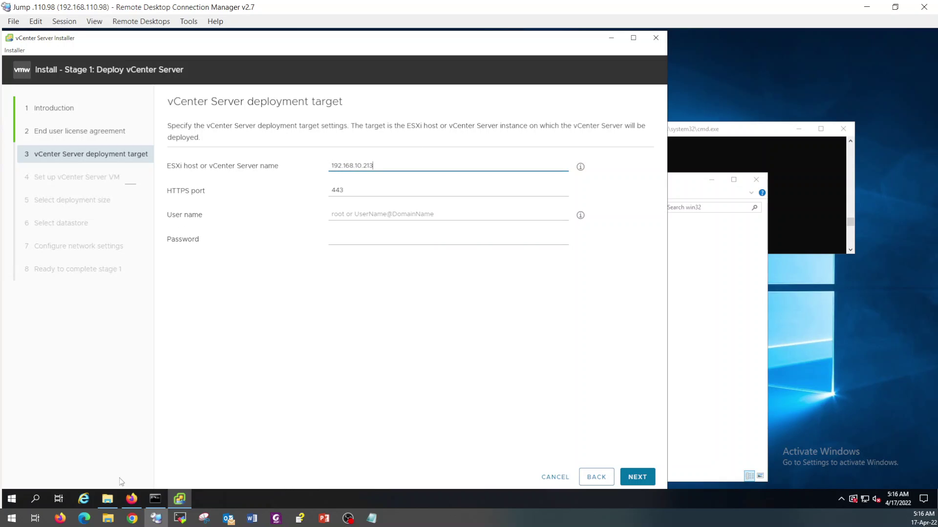
{"action": "left_click", "coordinate": [132, 498]}
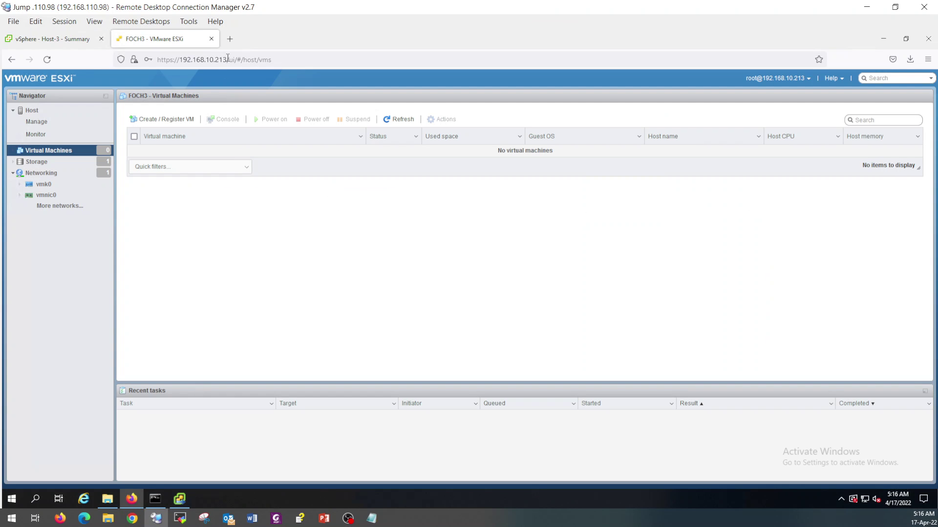
{"action": "left_click", "coordinate": [883, 39]}
{"action": "left_click", "coordinate": [365, 216]}
{"action": "type", "text": "root"}
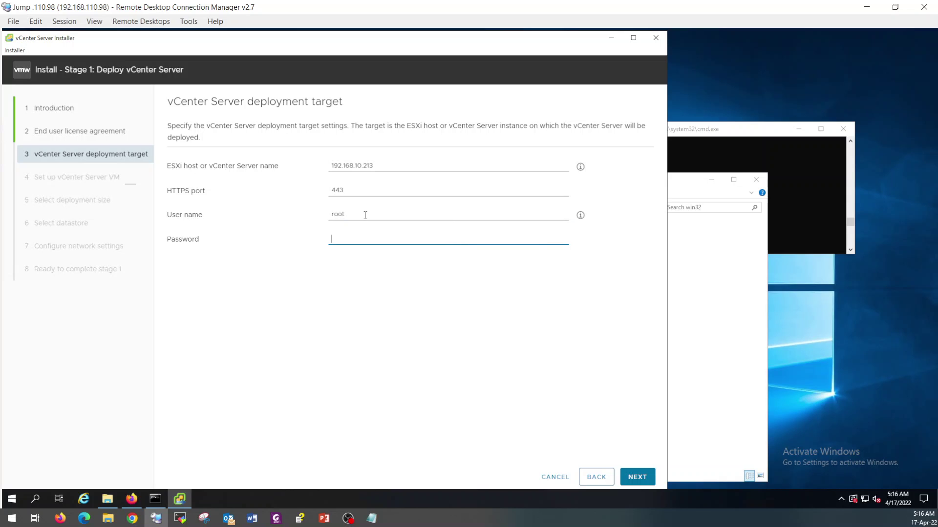
{"action": "type", "text": "VMware1!"}
{"action": "left_click", "coordinate": [637, 477]}
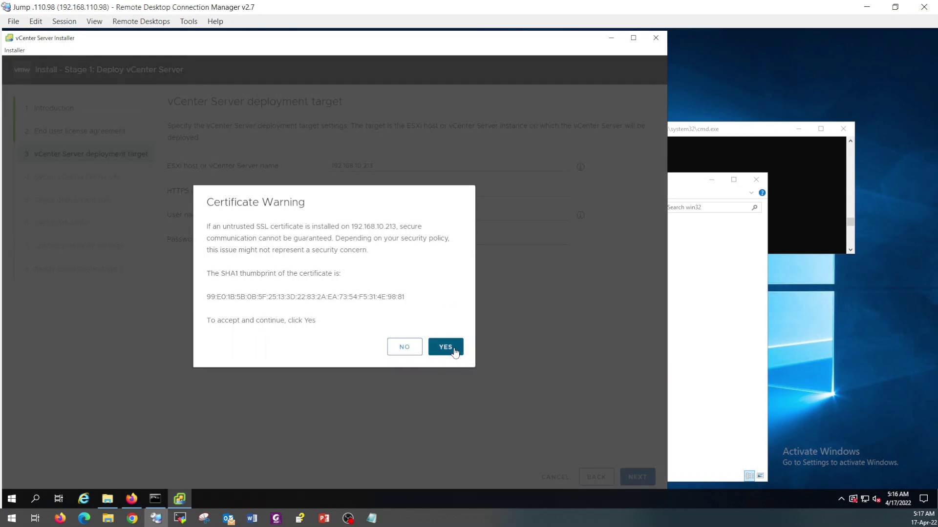
{"action": "left_click", "coordinate": [446, 347]}
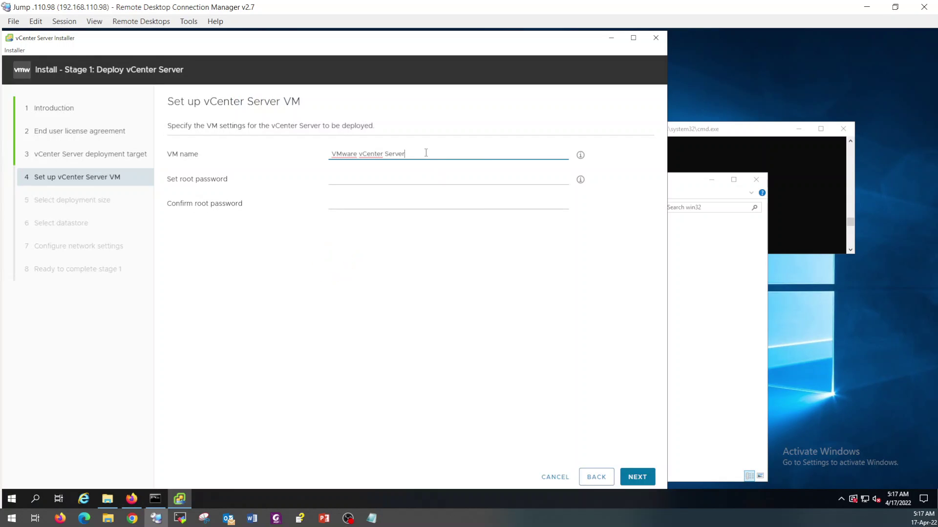
Step: Name the appliance VM FOCVC and enter and confirm its root password
{"action": "left_click_drag", "start_coordinate": [426, 153], "coordinate": [306, 155]}
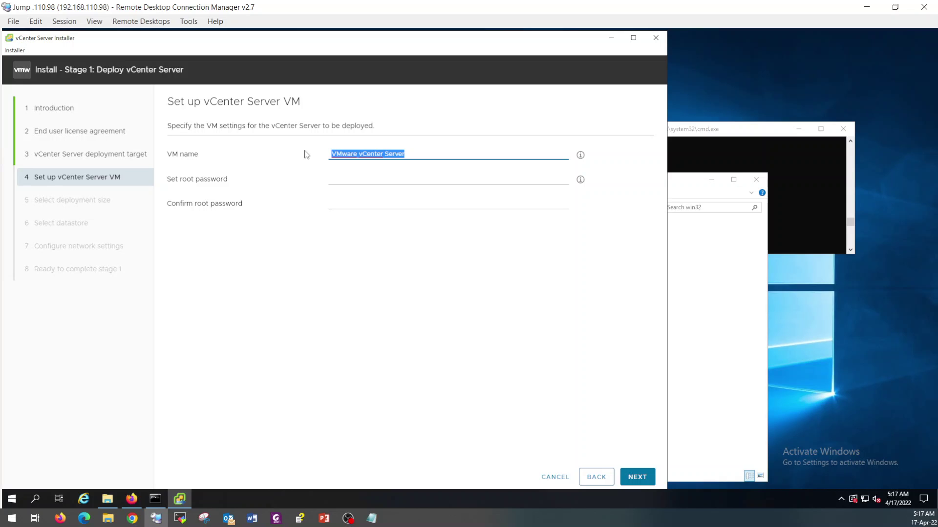
{"action": "type", "text": "FOCVC"}
{"action": "left_click", "coordinate": [343, 179]}
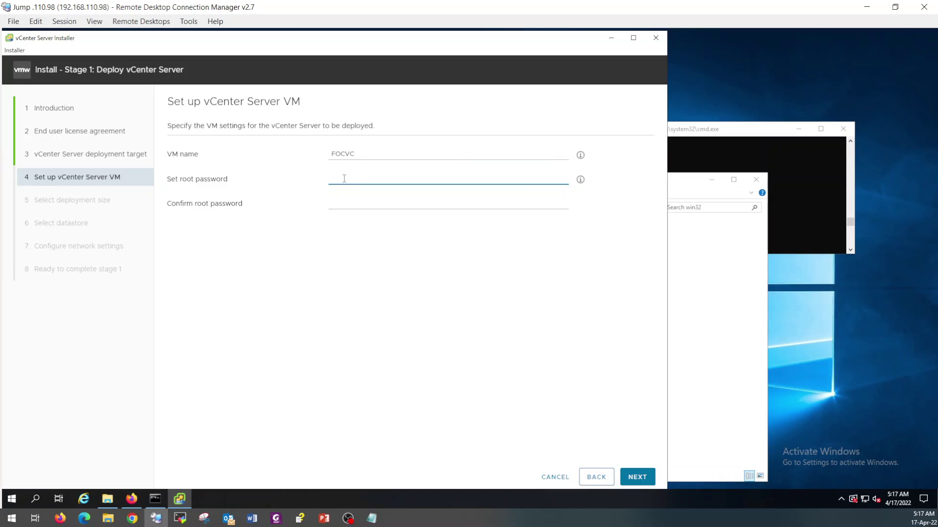
{"action": "type", "text": "********"}
{"action": "key", "text": "Tab"}
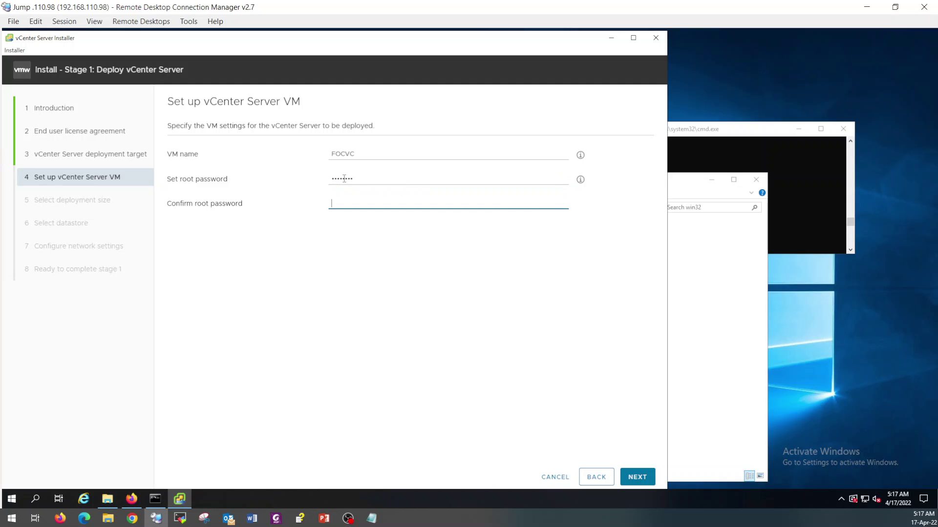
{"action": "type", "text": "********"}
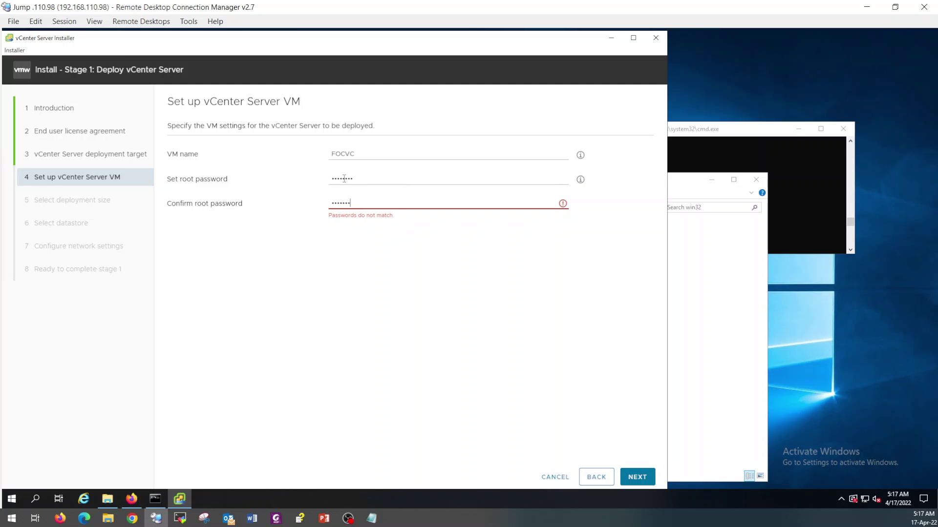
{"action": "left_click", "coordinate": [636, 477]}
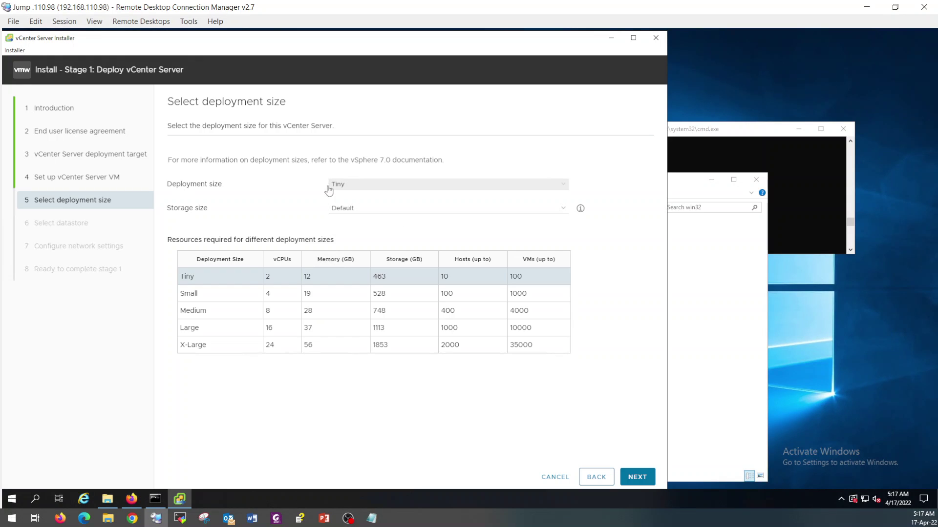
Step: Keep the Tiny size (up to 10 hosts) and enable Thin Disk Mode on datastore H3DS1
{"action": "left_click", "coordinate": [329, 188]}
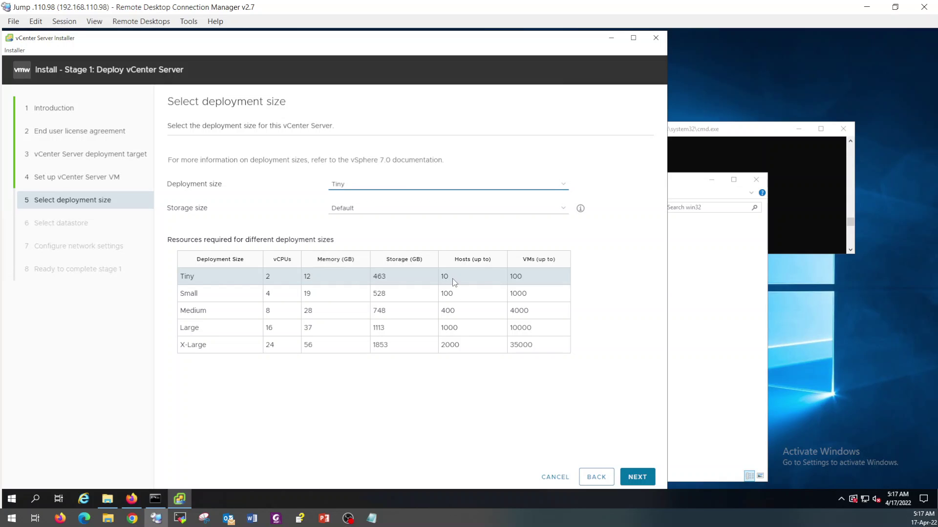
{"action": "left_click_drag", "start_coordinate": [453, 278], "coordinate": [442, 277]}
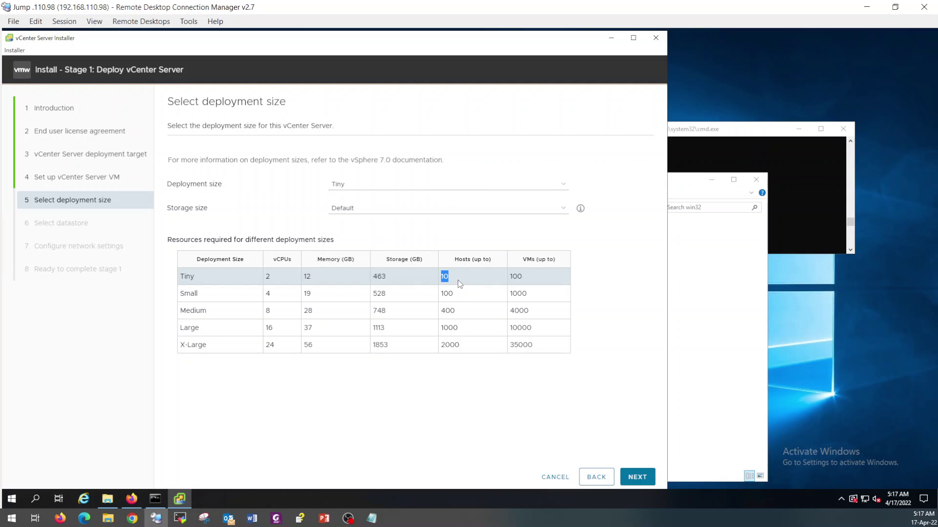
{"action": "left_click", "coordinate": [639, 480]}
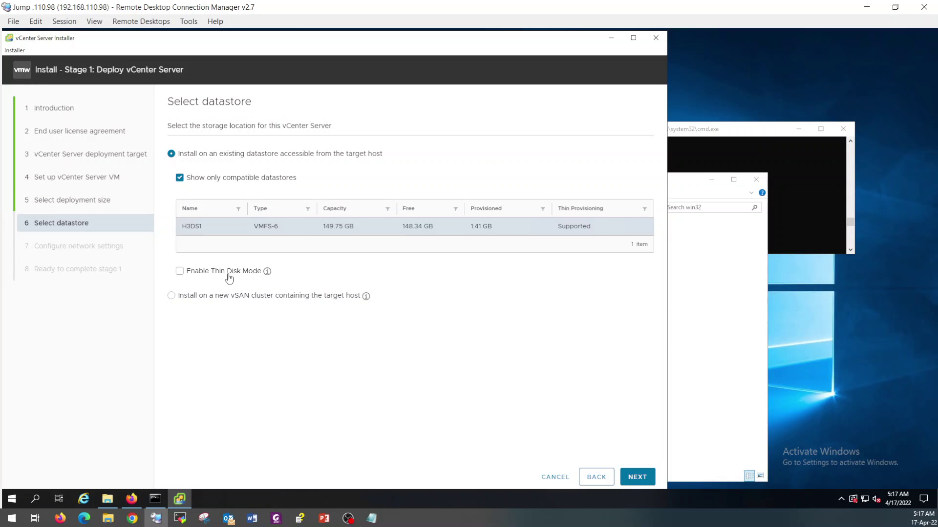
{"action": "left_click", "coordinate": [180, 272]}
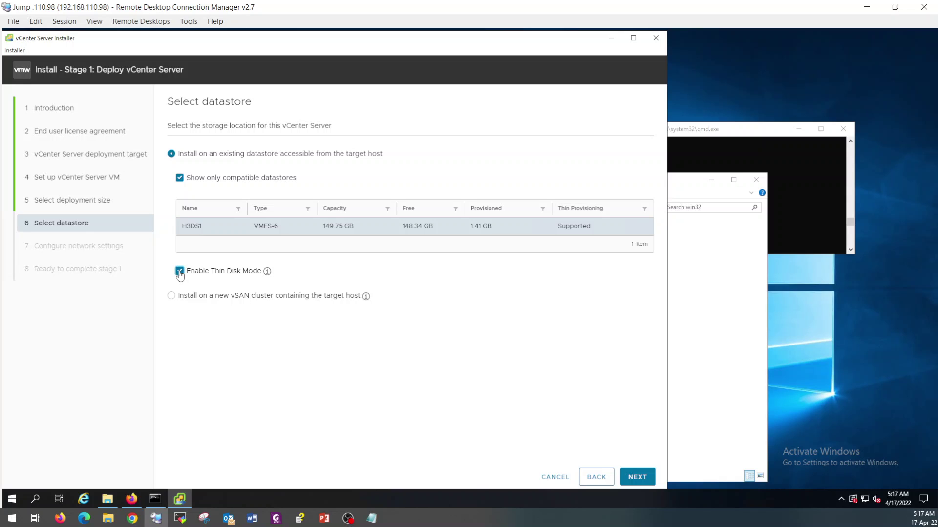
Step: Keep VM Network and copy the appliance address 192.168.10.215 from the nslookup output
{"action": "left_click", "coordinate": [638, 478]}
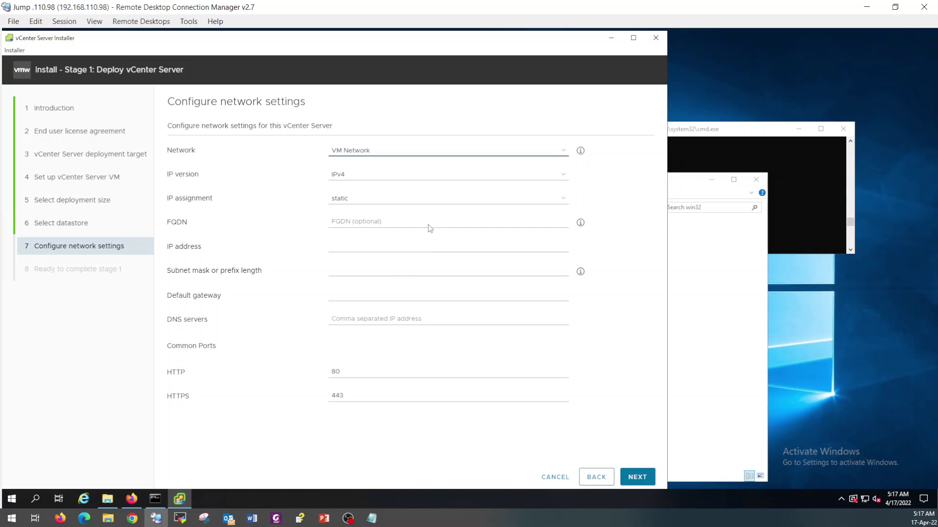
{"action": "left_click", "coordinate": [381, 153]}
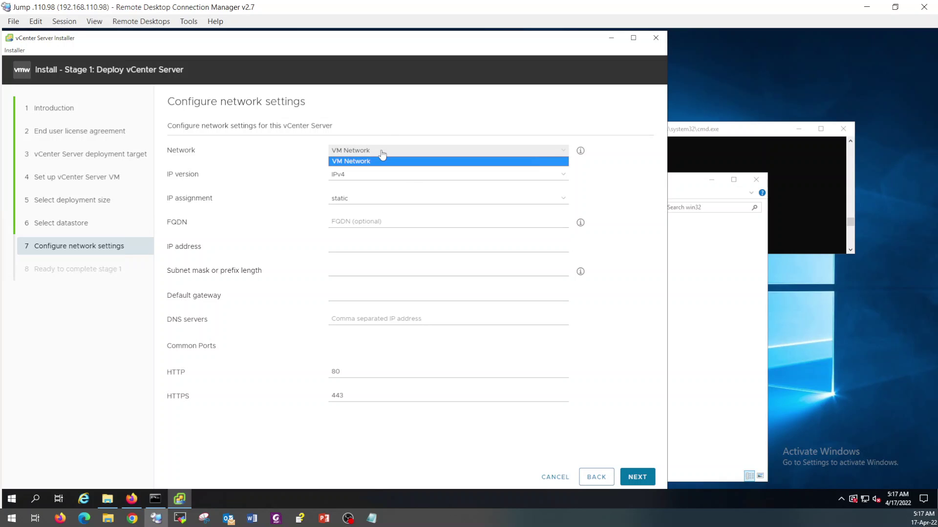
{"action": "left_click", "coordinate": [382, 154]}
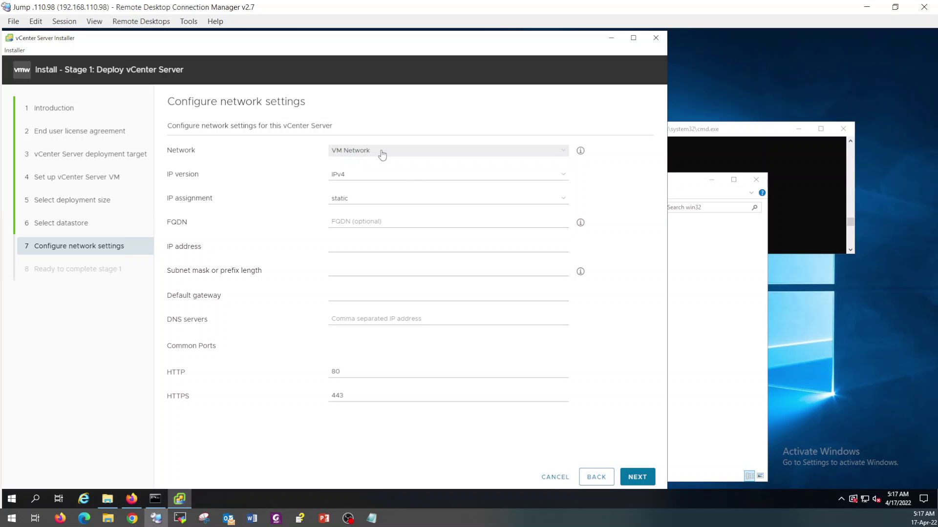
{"action": "left_click", "coordinate": [358, 220]}
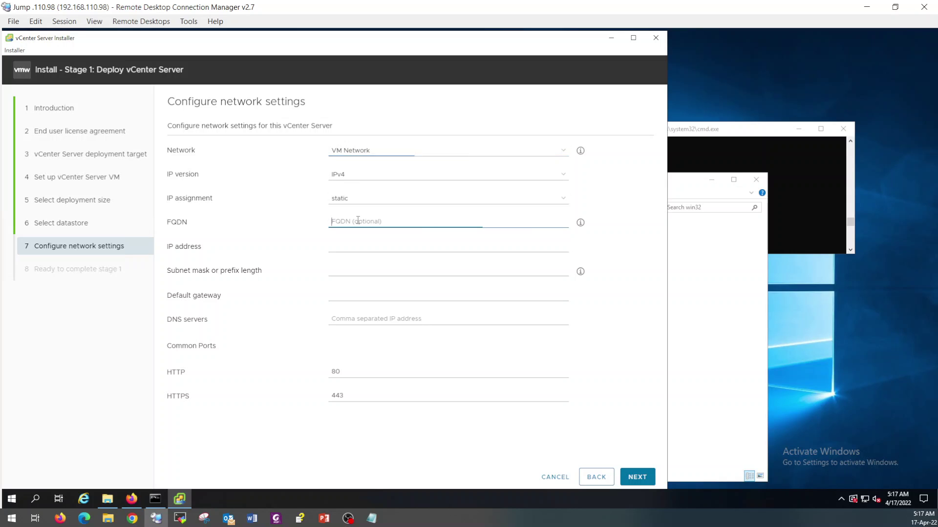
{"action": "left_click", "coordinate": [817, 199]}
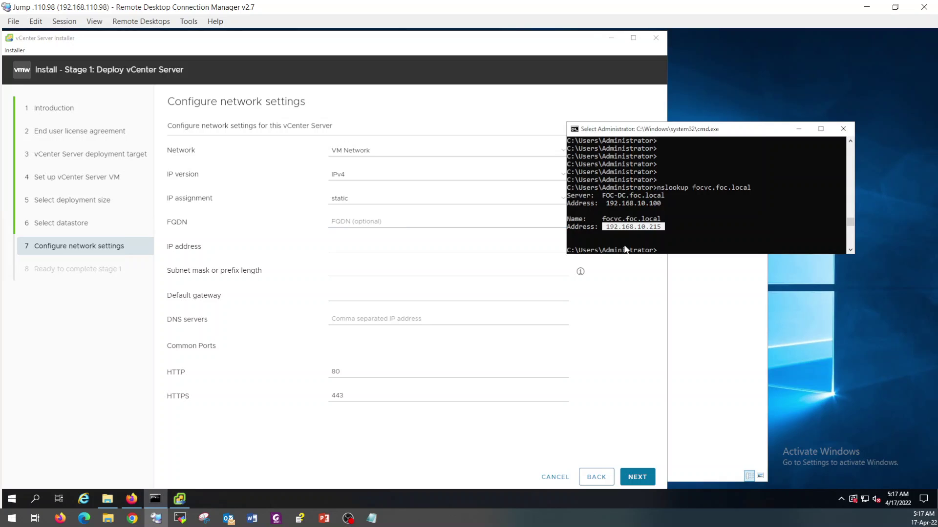
{"action": "right_click", "coordinate": [657, 129]}
{"action": "mouse_move", "coordinate": [710, 203]}
{"action": "left_click", "coordinate": [745, 214]}
{"action": "left_click", "coordinate": [389, 233]}
{"action": "left_click", "coordinate": [391, 221]}
Step: Paste 192.168.10.215 as the IP address and enter FQDN focvc.foc.local
{"action": "left_click", "coordinate": [362, 245]}
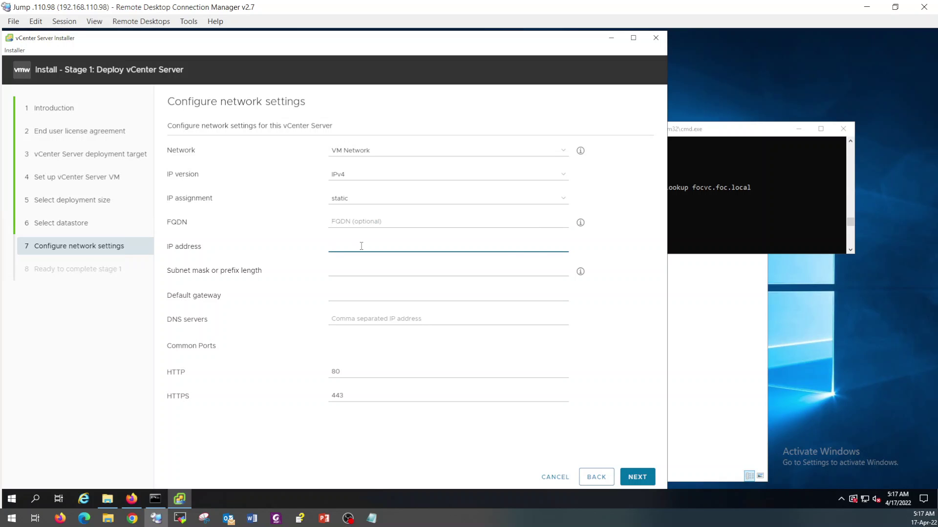
{"action": "key", "text": "ctrl+v"}
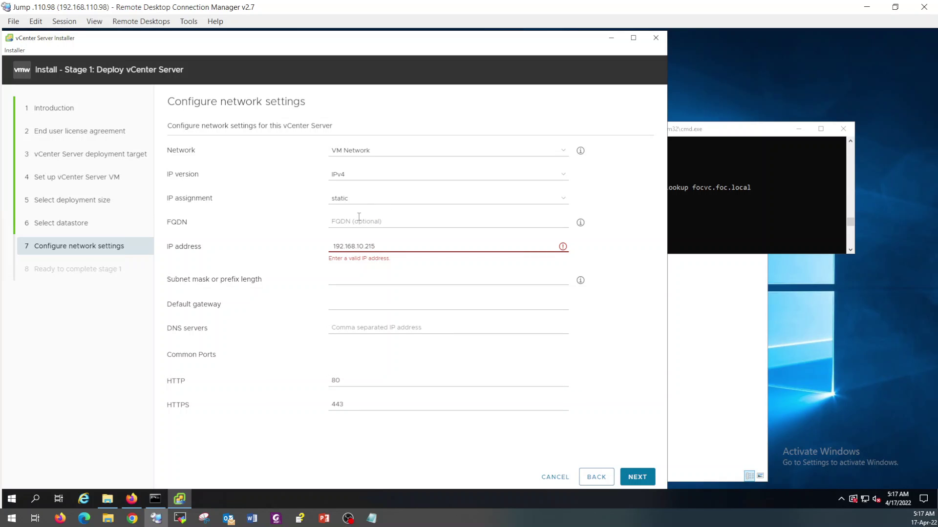
{"action": "left_click", "coordinate": [334, 247]}
{"action": "key", "text": "Delete"}
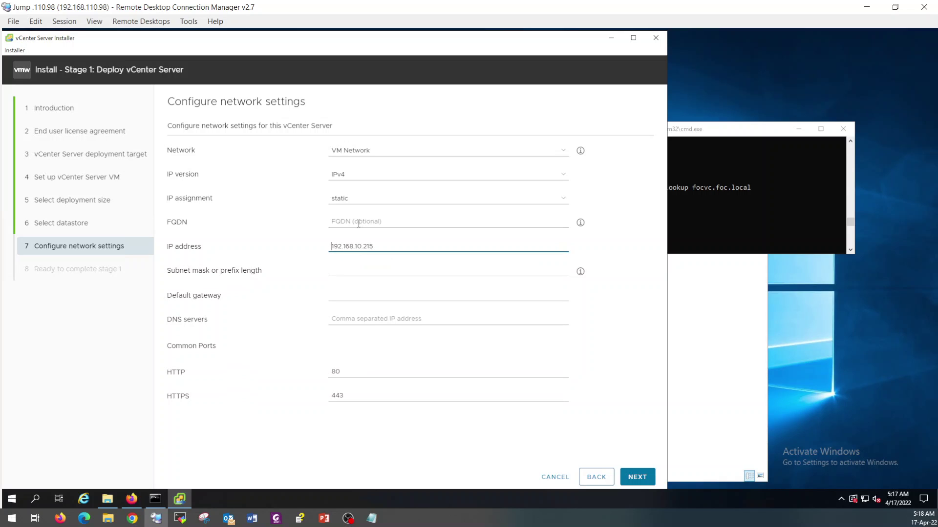
{"action": "left_click", "coordinate": [358, 221]}
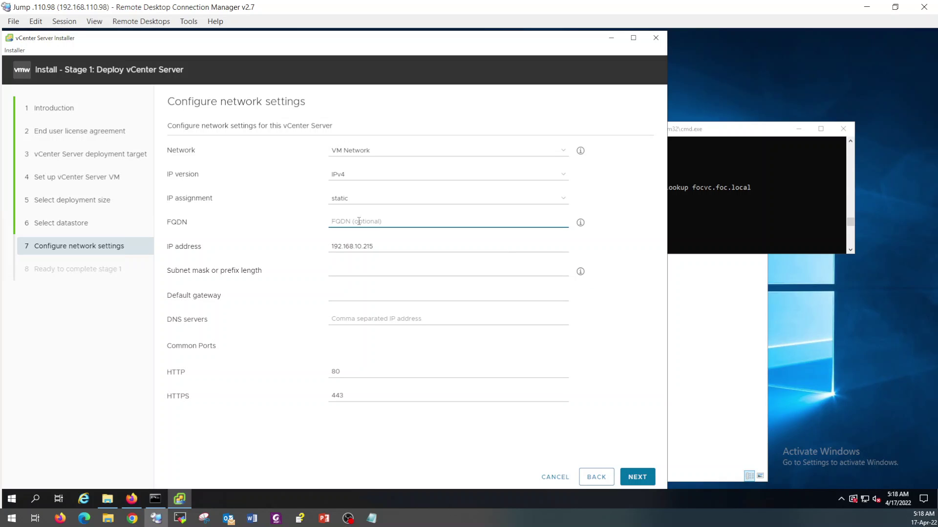
{"action": "type", "text": "focvc.foc.local"}
Step: Set subnet prefix 24 and default gateway 192.168.10.254
{"action": "left_click", "coordinate": [364, 272]}
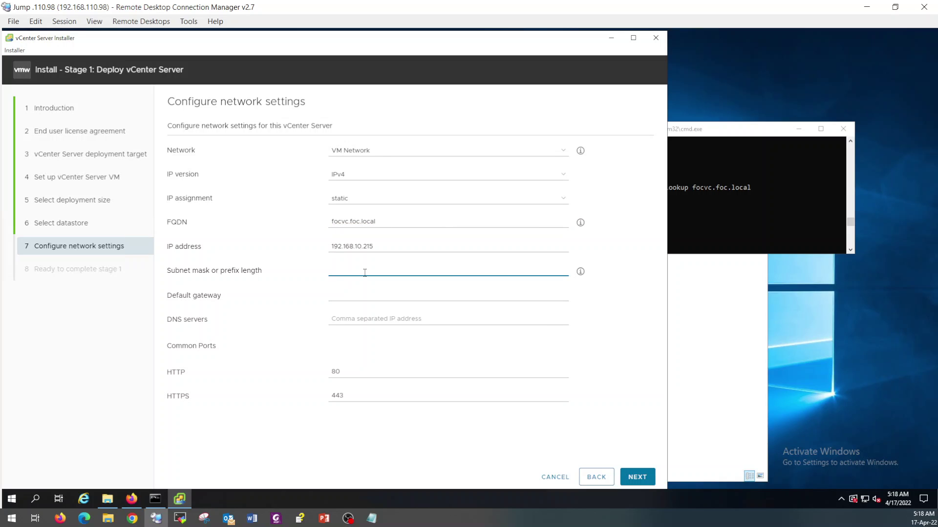
{"action": "type", "text": "24"}
{"action": "key", "text": "Tab"}
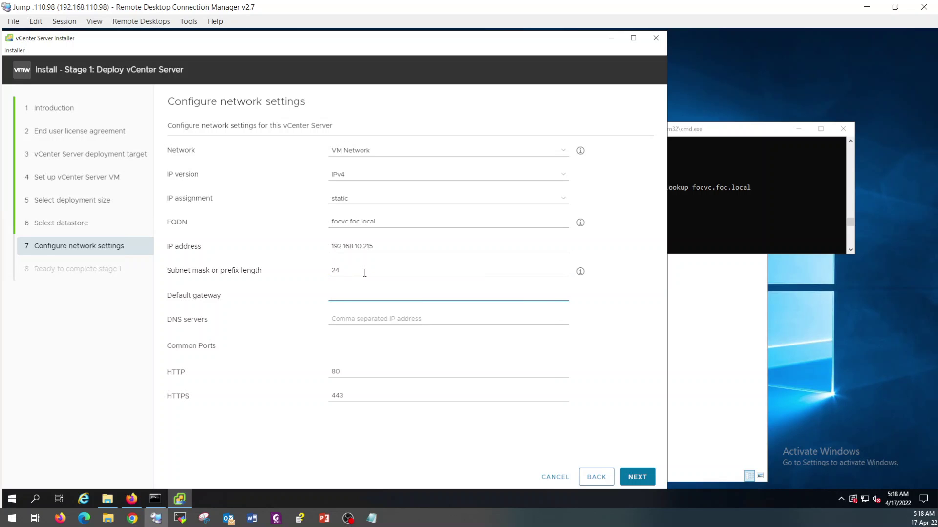
{"action": "type", "text": "192.168.10.254"}
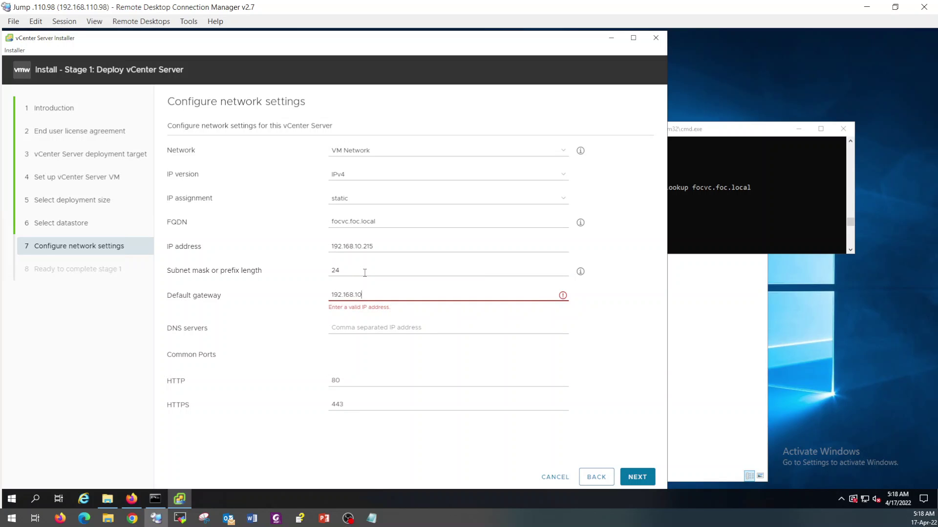
Step: Enter DNS server 192.168.10.100, verify it against the console, and continue to the summary
{"action": "left_click", "coordinate": [363, 320]}
{"action": "type", "text": "192.168.10.100"}
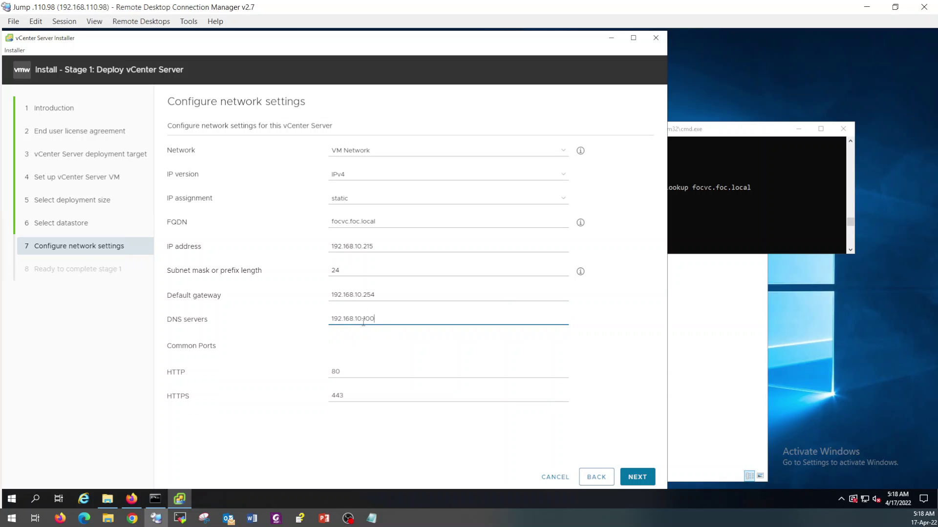
{"action": "left_click", "coordinate": [804, 169]}
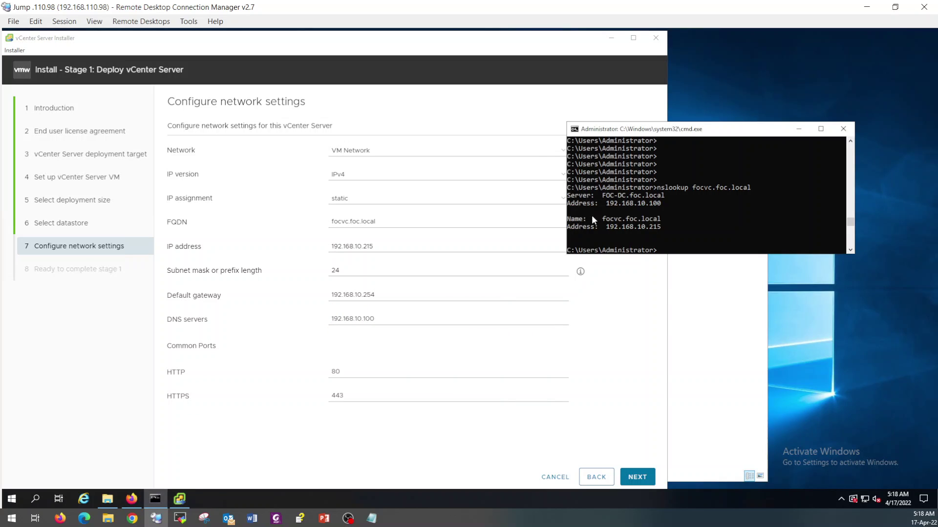
{"action": "left_click_drag", "start_coordinate": [608, 204], "coordinate": [662, 203]}
{"action": "left_click", "coordinate": [632, 361]}
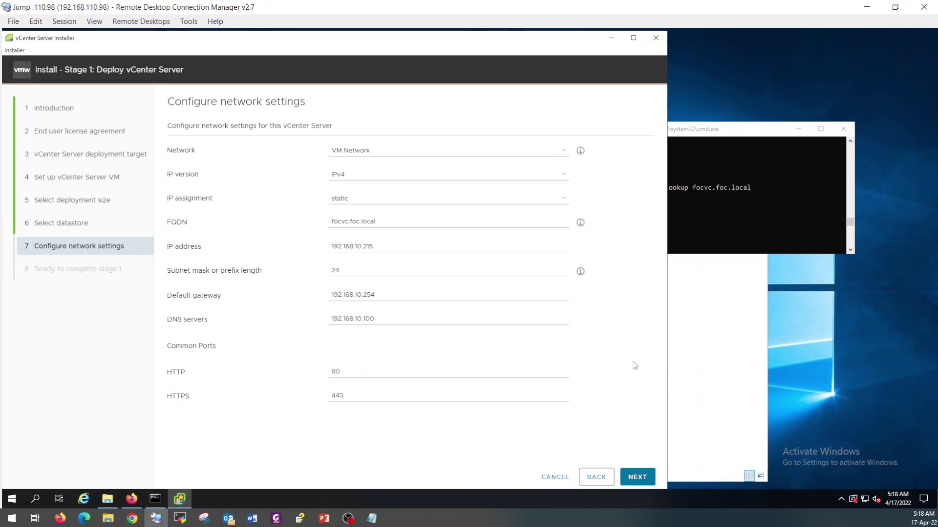
{"action": "left_click", "coordinate": [638, 479]}
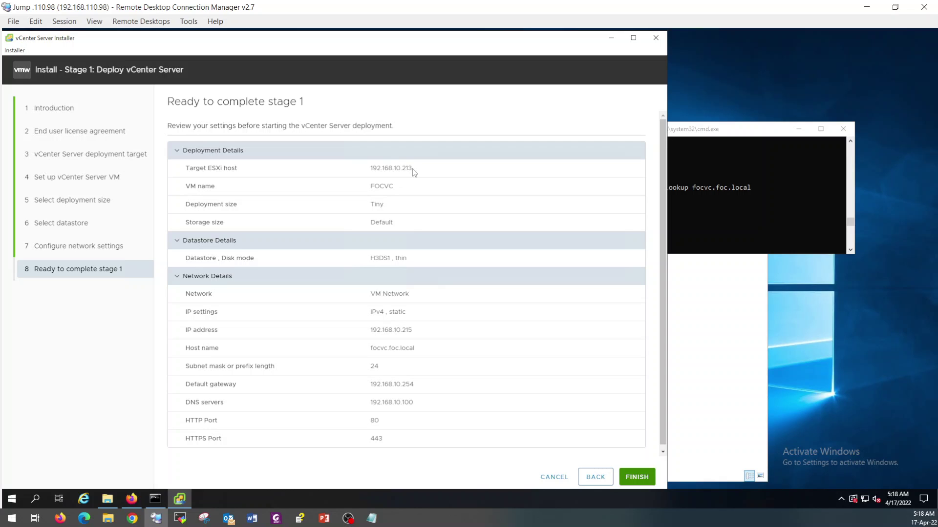
{"action": "double_click", "coordinate": [393, 187]}
{"action": "left_click", "coordinate": [398, 230]}
{"action": "left_click_drag", "start_coordinate": [413, 259], "coordinate": [390, 260]}
{"action": "left_click_drag", "start_coordinate": [413, 331], "coordinate": [421, 351]}
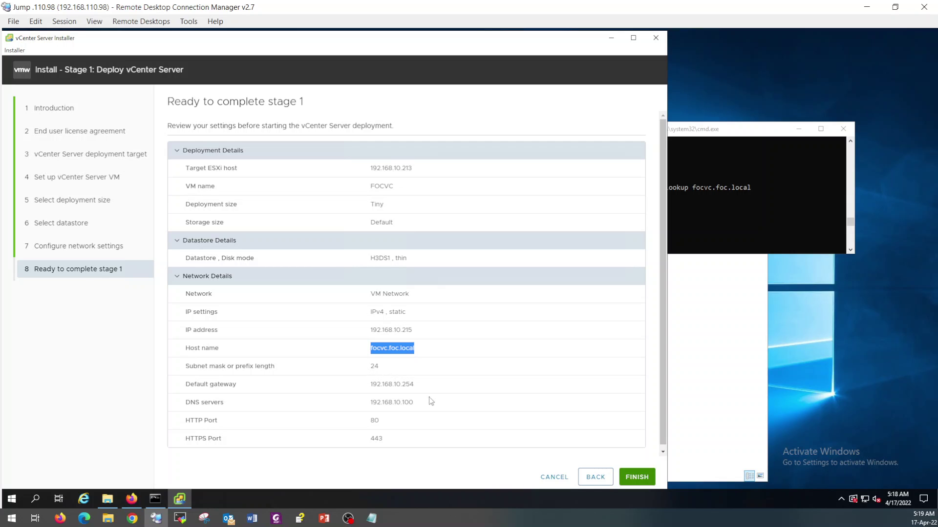
Step: Finish the Ready to complete stage 1 page to begin deploying the appliance
{"action": "left_click", "coordinate": [637, 479]}
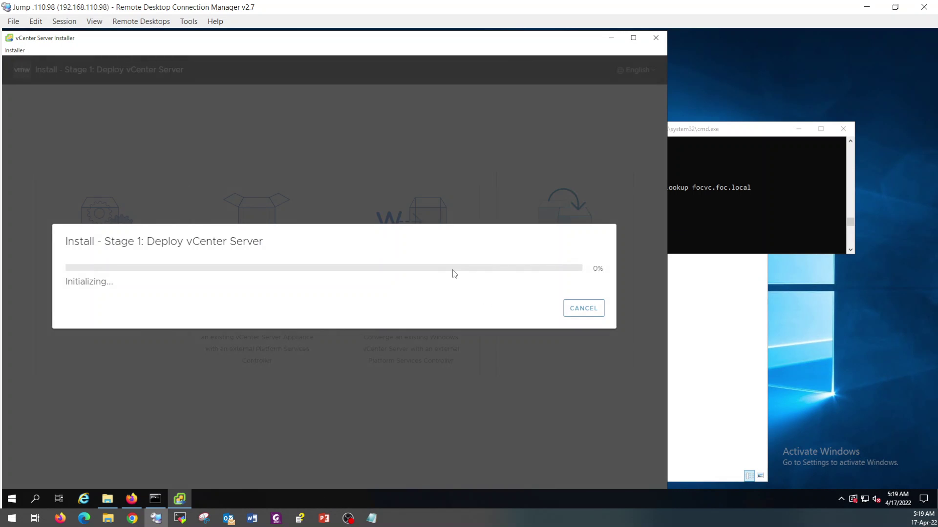